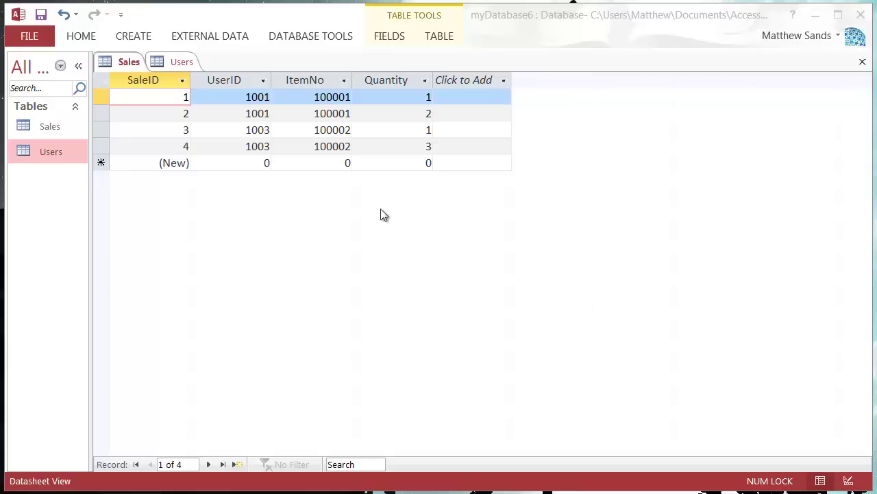
# Close the open Sales and Users tables.
pyautogui.rightClick(114, 61)
pyautogui.click(151, 88)
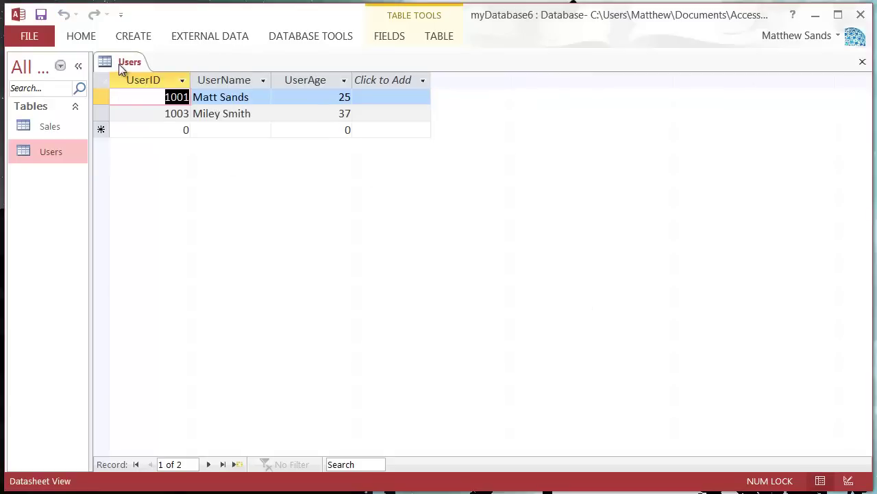
pyautogui.rightClick(119, 64)
pyautogui.click(171, 113)
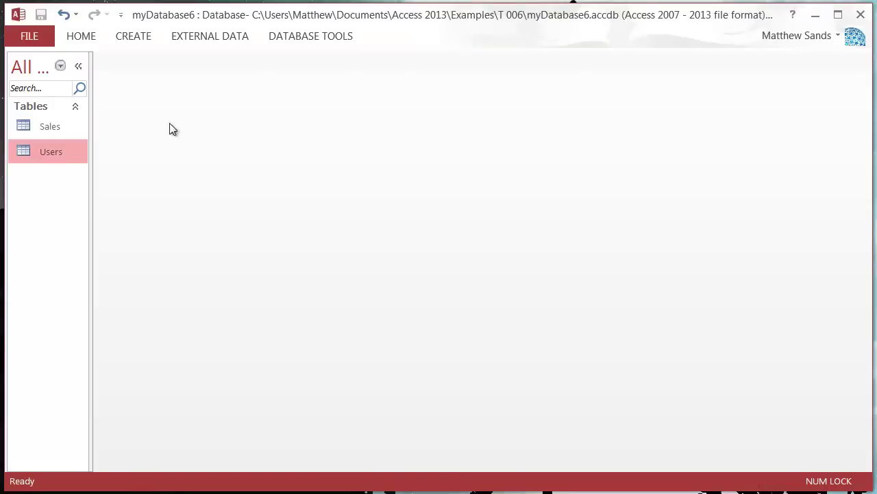
pyautogui.click(46, 130)
pyautogui.click(59, 152)
pyautogui.click(54, 135)
pyautogui.click(56, 157)
pyautogui.click(56, 131)
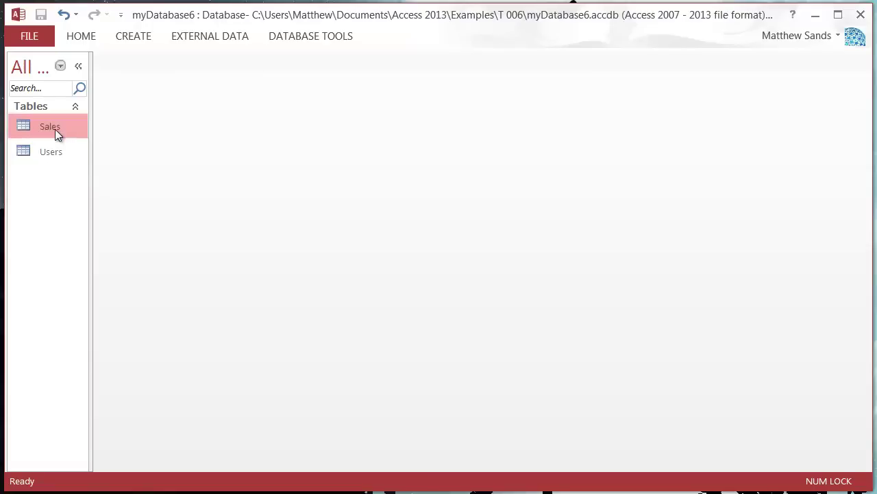
# Open the Sales table and inspect the ItemNo values of its records.
pyautogui.doubleClick(63, 126)
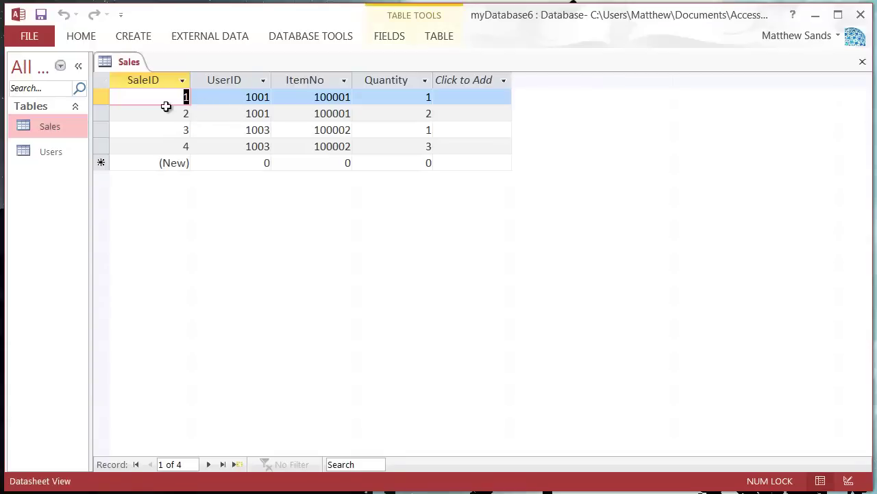
pyautogui.click(303, 101)
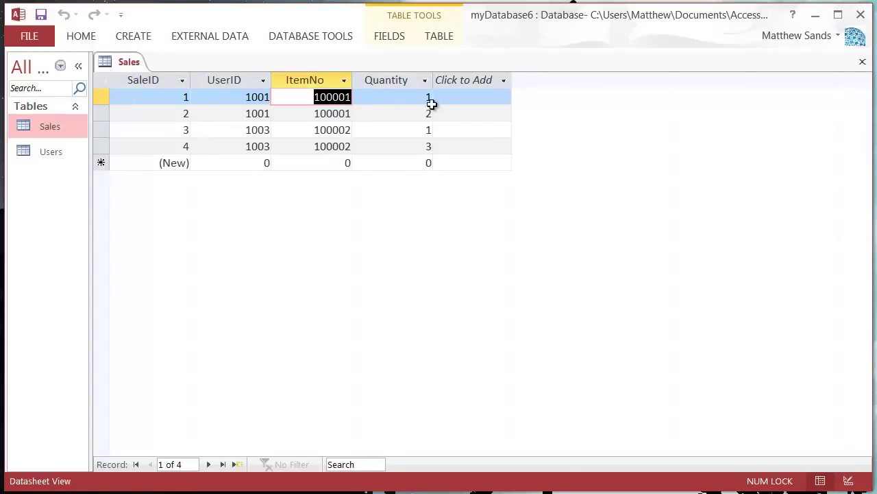
pyautogui.click(315, 130)
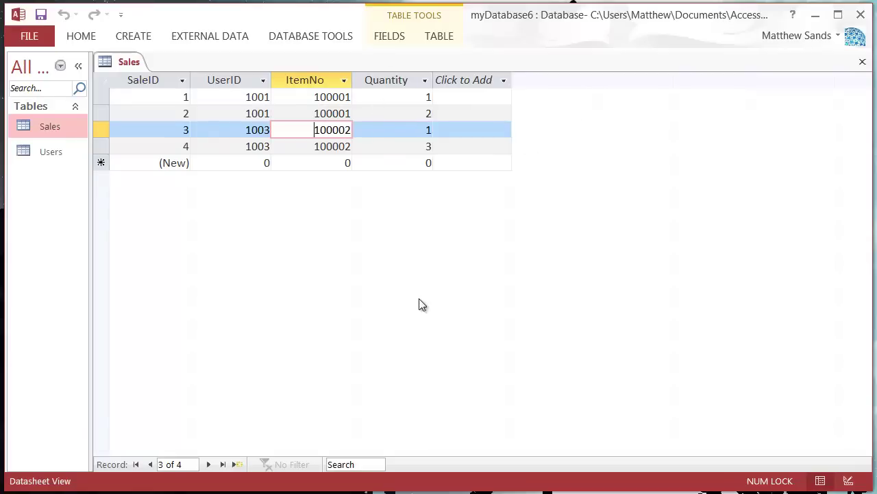
pyautogui.click(48, 154)
pyautogui.click(62, 123)
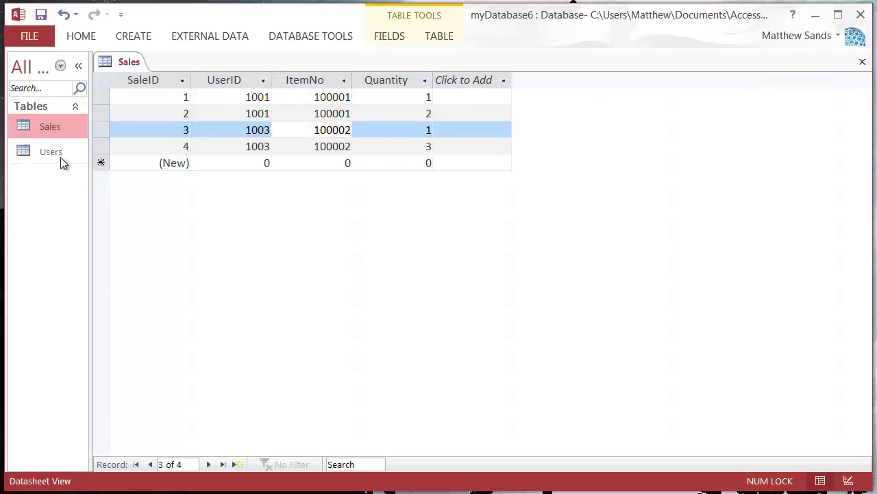
pyautogui.click(60, 157)
pyautogui.click(53, 134)
# Widen the navigation pane and begin getting external data from an Access database, choosing to link to the source with a linked table.
pyautogui.moveTo(89, 170); pyautogui.dragTo(139, 179)
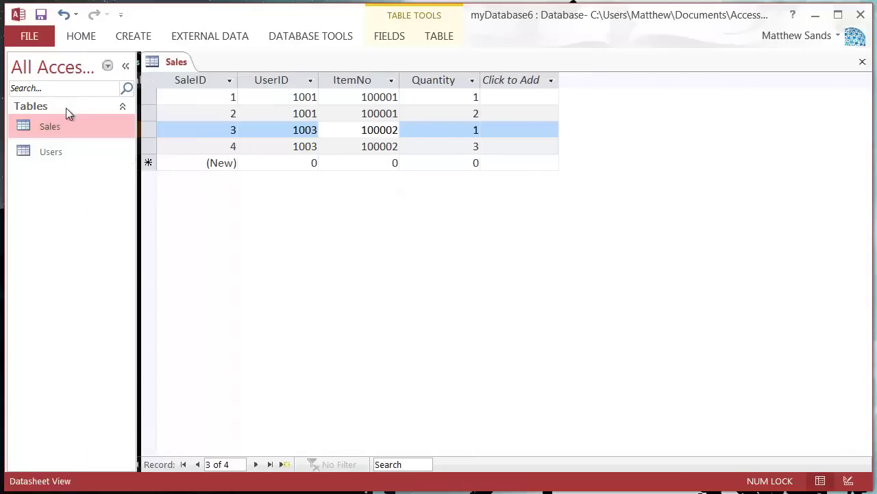
pyautogui.click(210, 34)
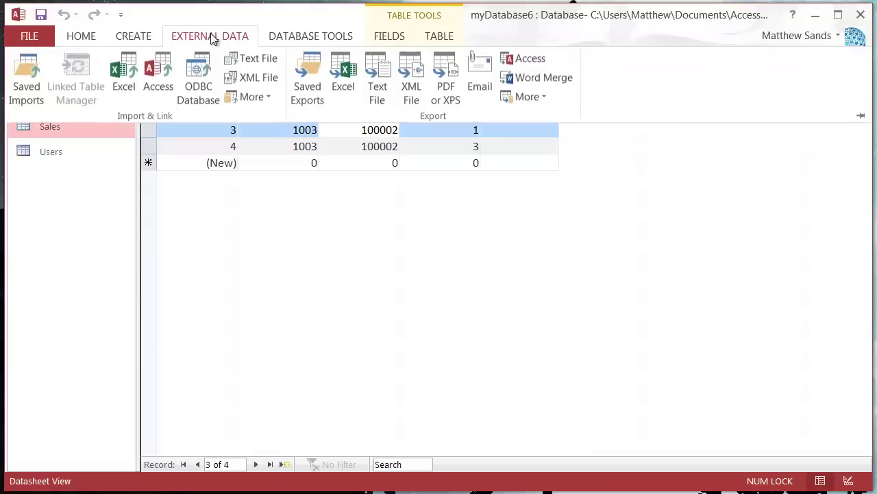
pyautogui.click(162, 79)
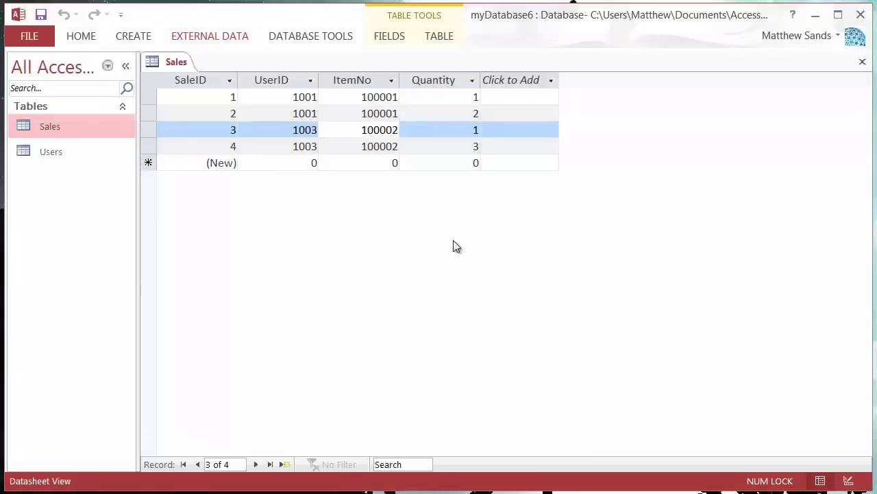
pyautogui.moveTo(367, 24); pyautogui.dragTo(396, 31)
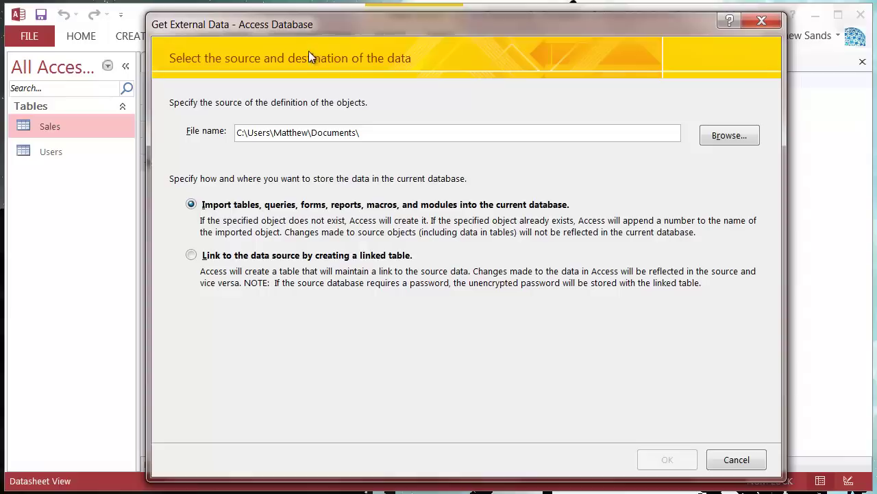
pyautogui.moveTo(357, 24); pyautogui.dragTo(316, 15)
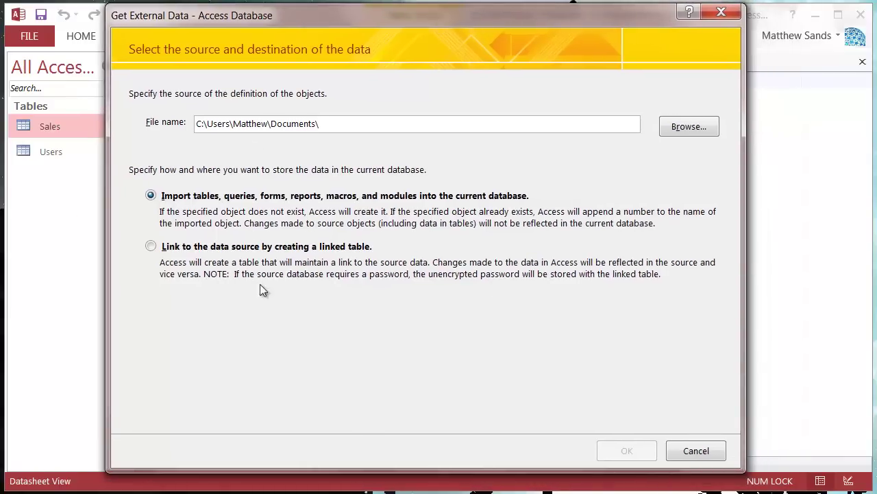
pyautogui.click(151, 248)
# Choose myDatabase5 from the Access 2013\Examples\T 005 folder in Documents as the source file.
pyautogui.click(693, 126)
pyautogui.doubleClick(322, 194)
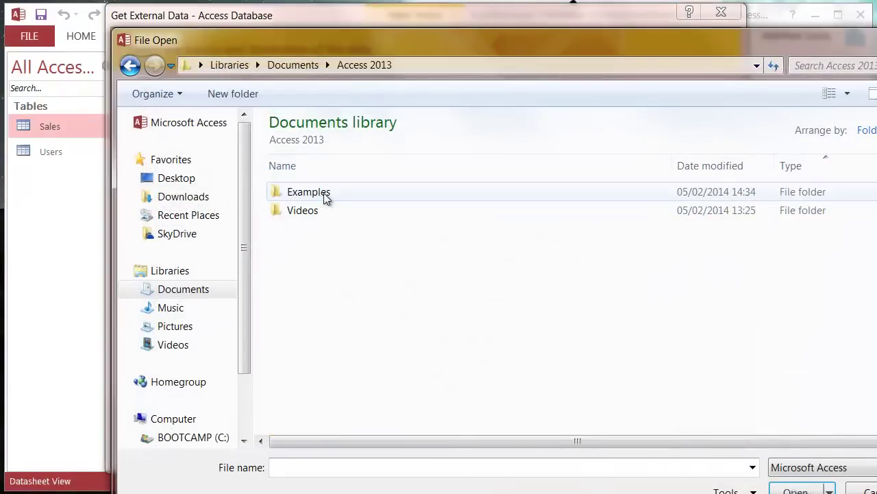
pyautogui.doubleClick(340, 197)
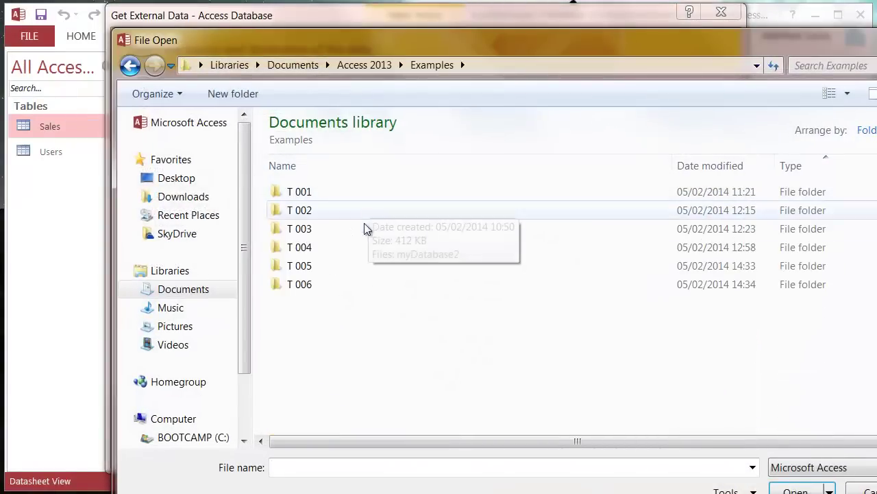
pyautogui.doubleClick(339, 264)
pyautogui.click(345, 191)
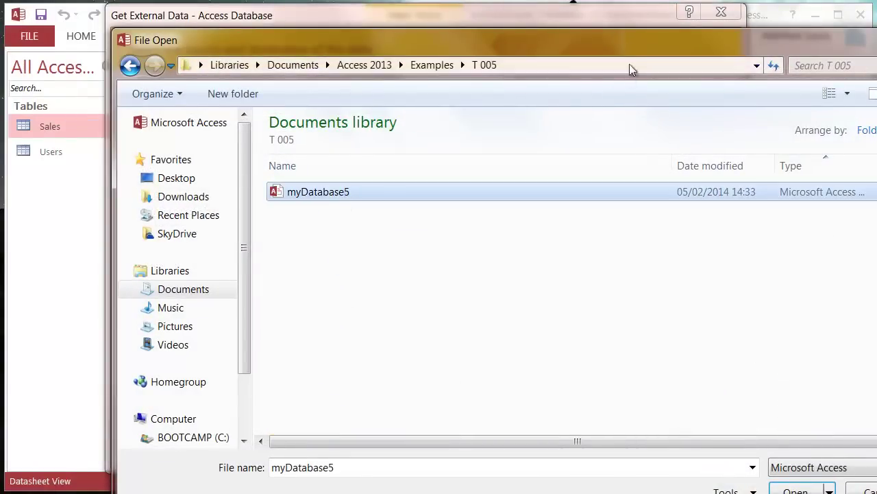
pyautogui.moveTo(630, 40); pyautogui.dragTo(563, 0)
pyautogui.click(735, 390)
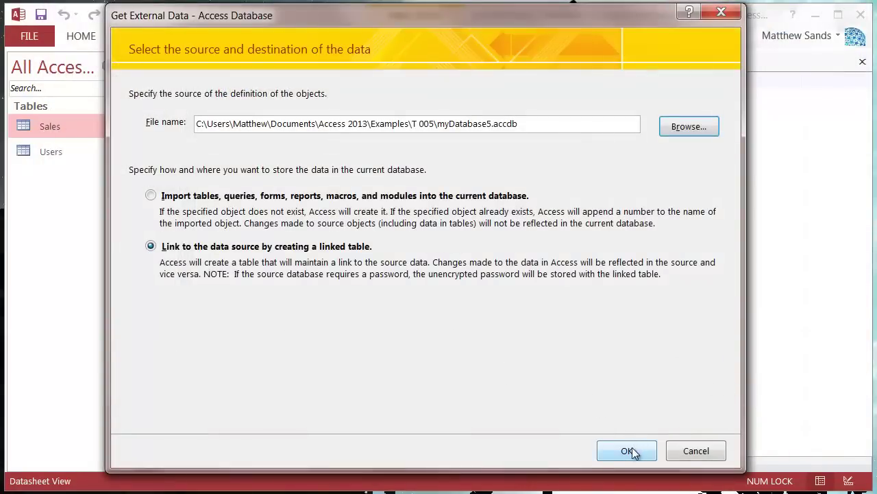
# Link only the Items table from the source database into the current database.
pyautogui.click(625, 445)
pyautogui.moveTo(146, 53); pyautogui.dragTo(283, 81)
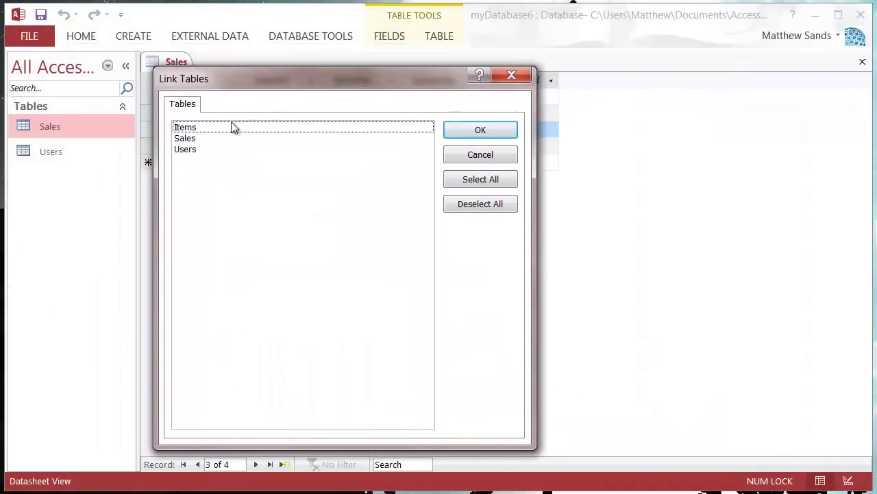
pyautogui.click(196, 128)
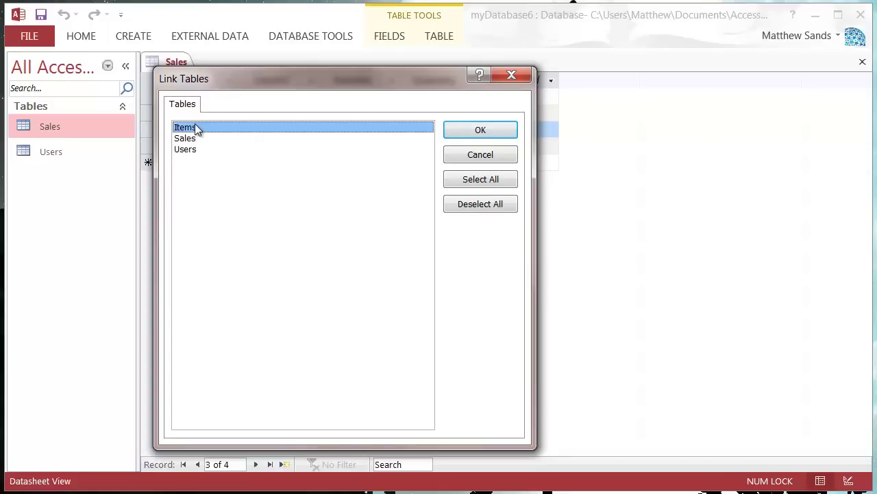
pyautogui.click(213, 137)
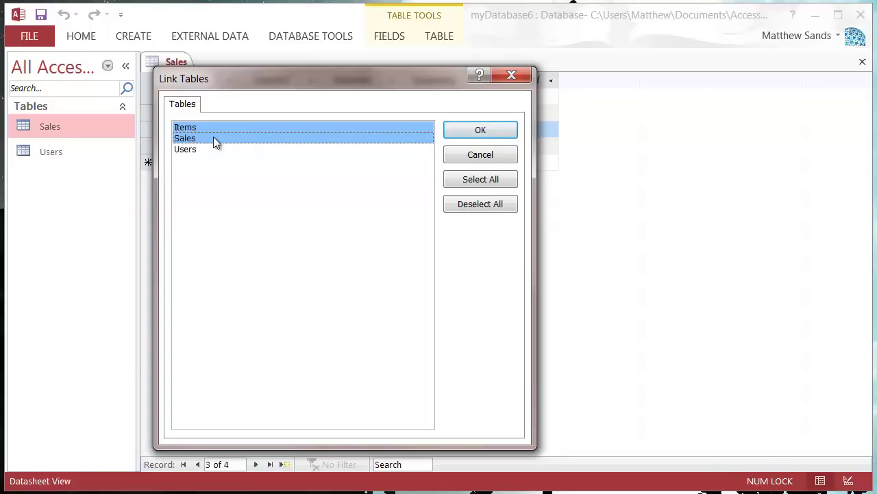
pyautogui.click(208, 140)
pyautogui.click(221, 127)
pyautogui.click(206, 130)
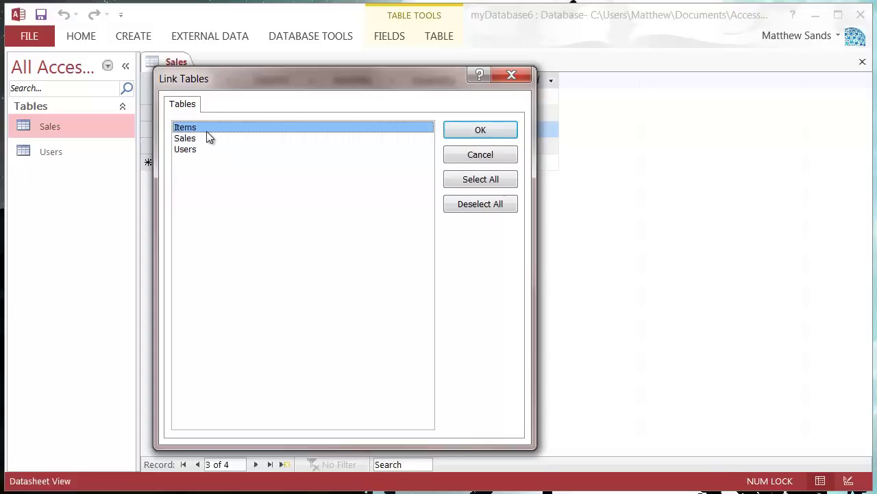
pyautogui.click(471, 132)
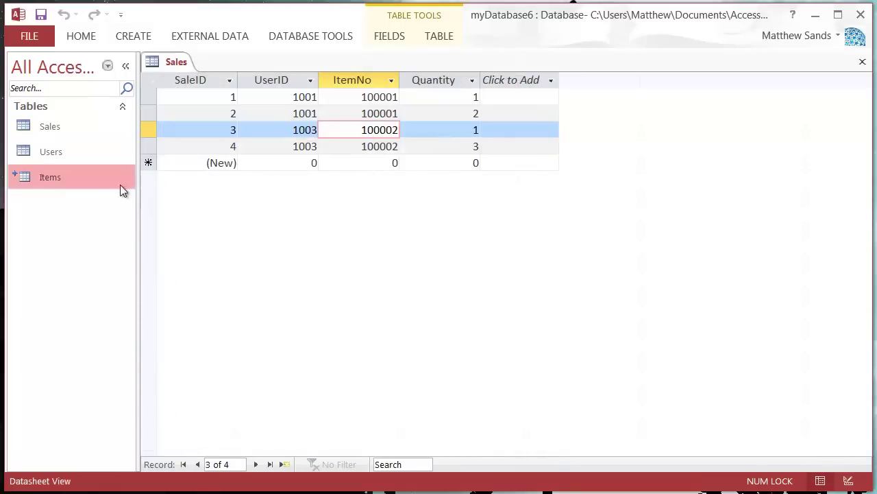
# View the records of the linked Items table and close both the Items and Sales tables.
pyautogui.click(38, 153)
pyautogui.doubleClick(47, 176)
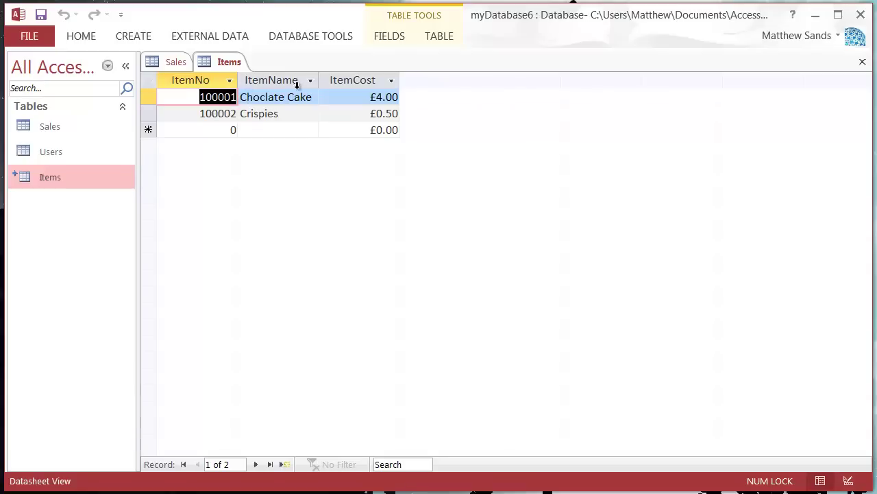
pyautogui.rightClick(229, 63)
pyautogui.click(260, 89)
pyautogui.rightClick(170, 65)
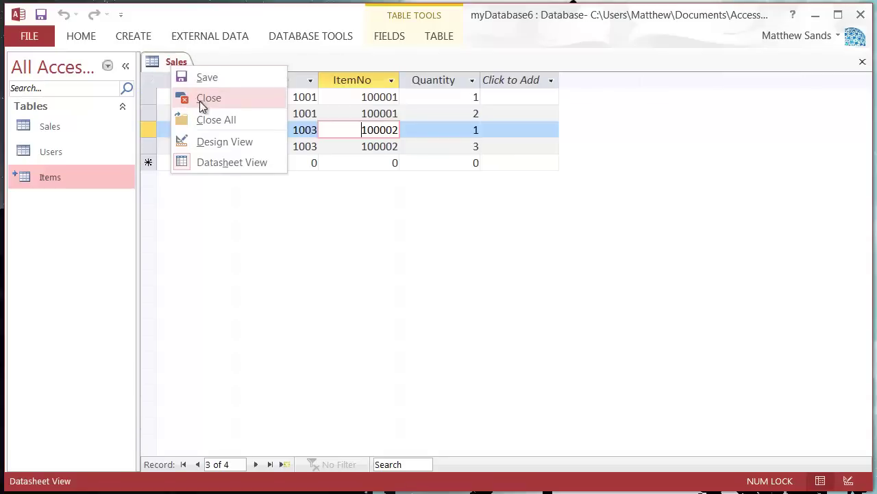
pyautogui.click(200, 100)
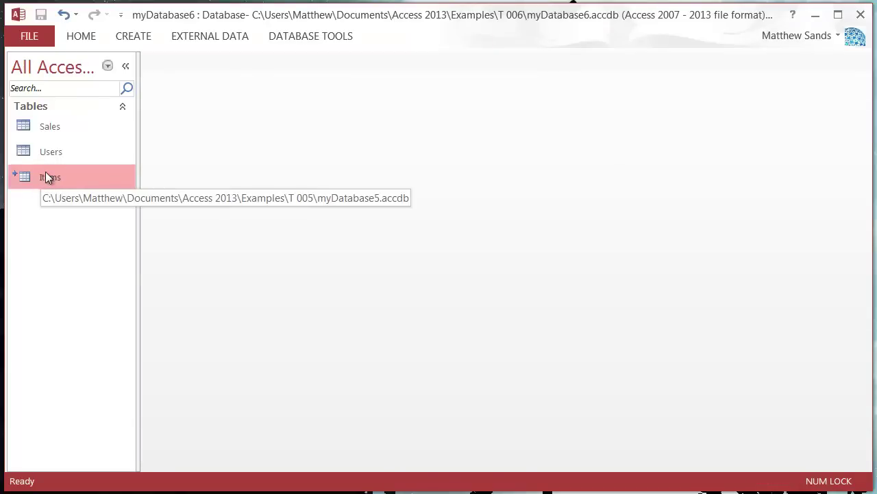
# Reopen the linked Items table and examine its item records and blank new row.
pyautogui.doubleClick(76, 176)
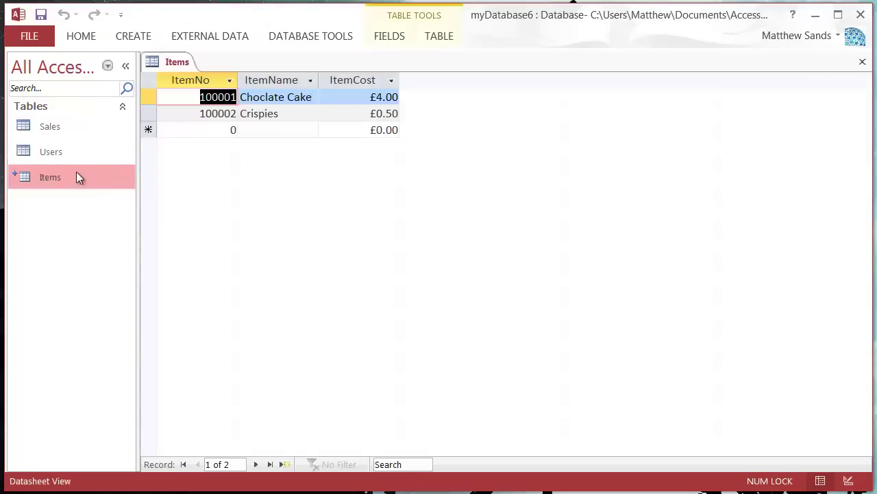
pyautogui.click(186, 130)
pyautogui.click(148, 130)
pyautogui.click(208, 117)
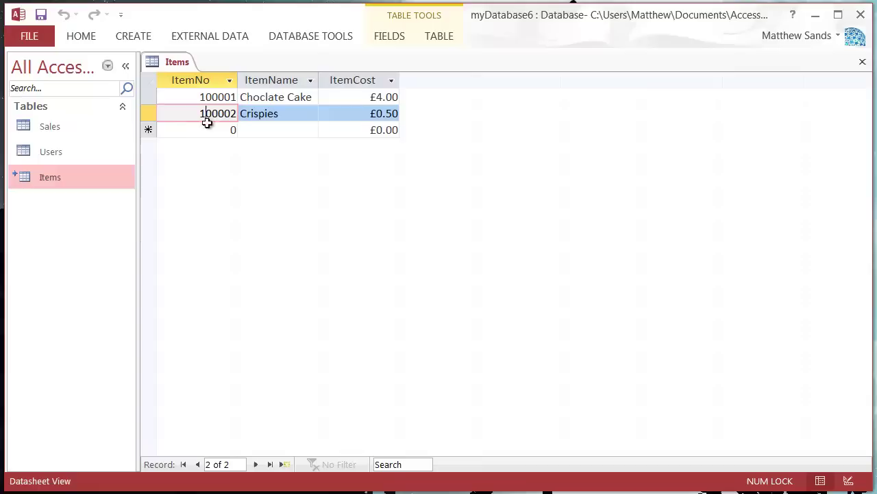
pyautogui.click(204, 132)
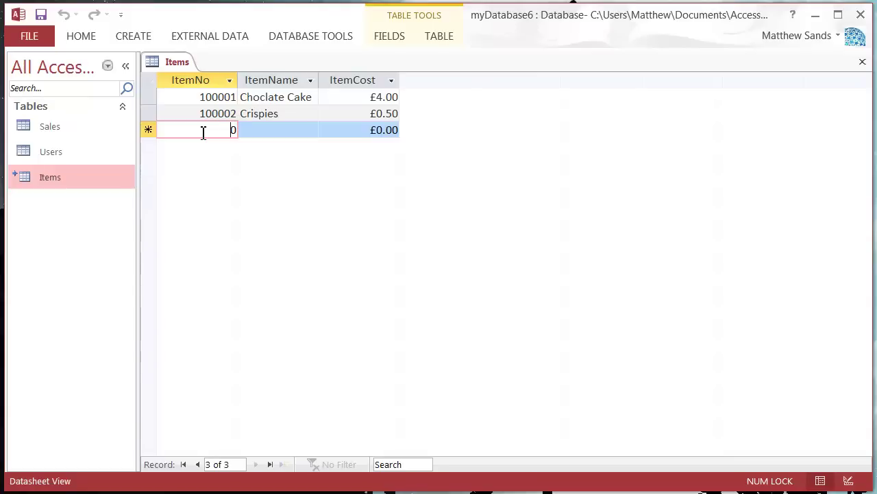
# Open the Users table and bring up the database's Relationships layout.
pyautogui.click(69, 151)
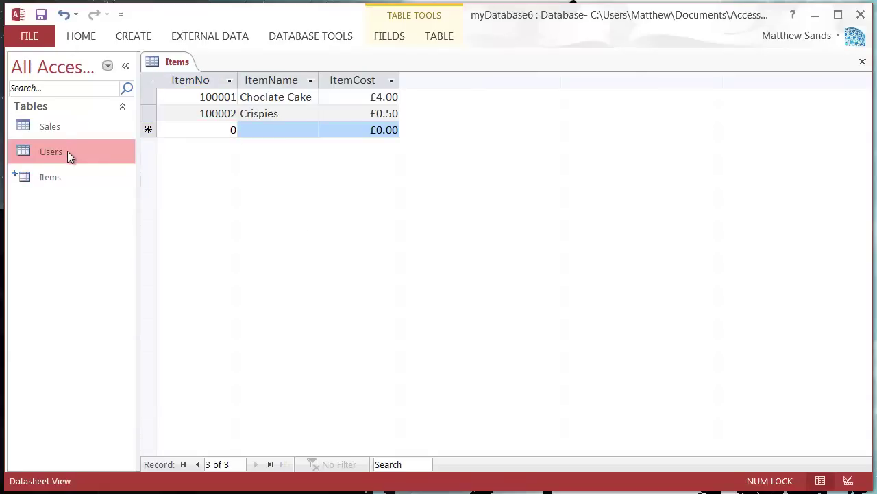
pyautogui.doubleClick(67, 151)
pyautogui.click(308, 36)
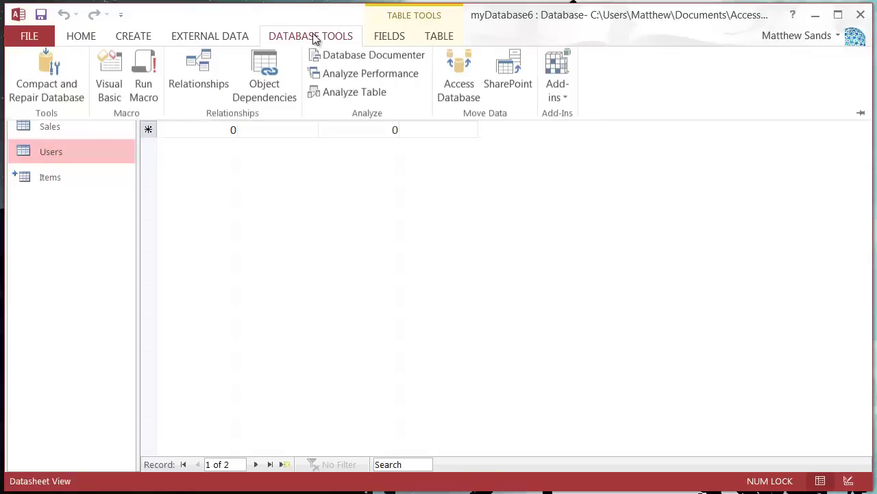
pyautogui.click(213, 79)
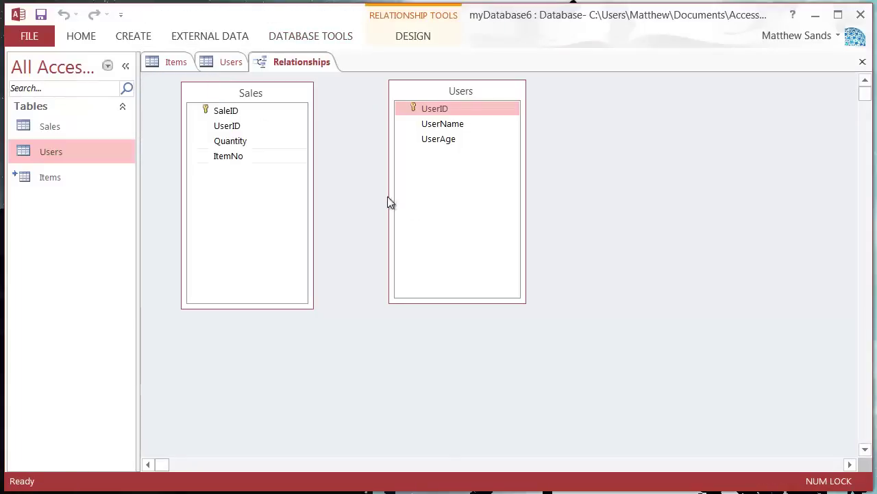
# Add the Items table to the Relationships layout.
pyautogui.rightClick(617, 152)
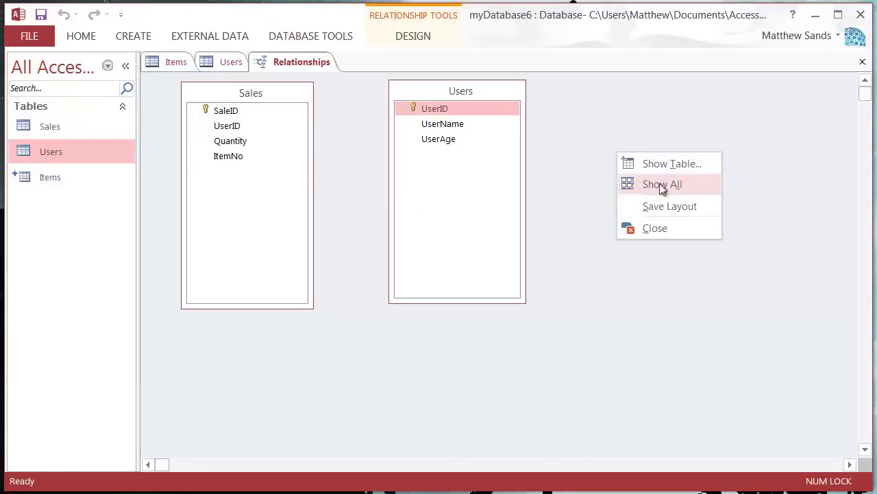
pyautogui.click(667, 163)
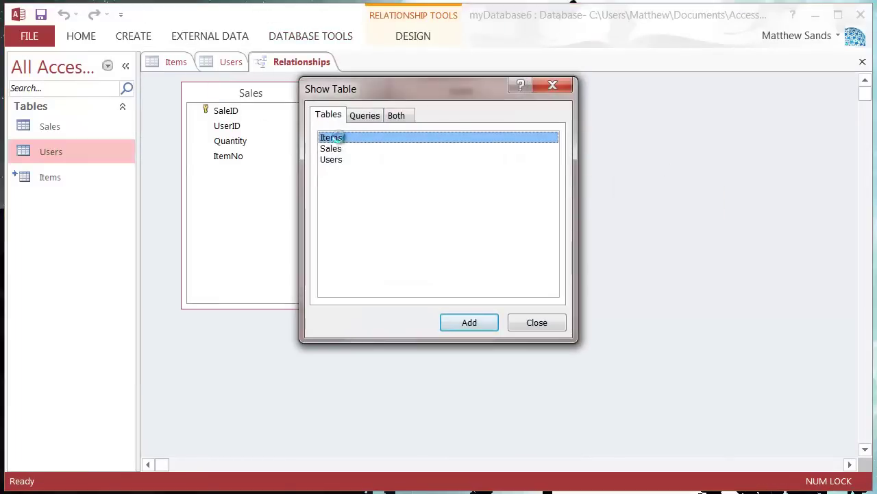
pyautogui.doubleClick(335, 138)
pyautogui.click(540, 324)
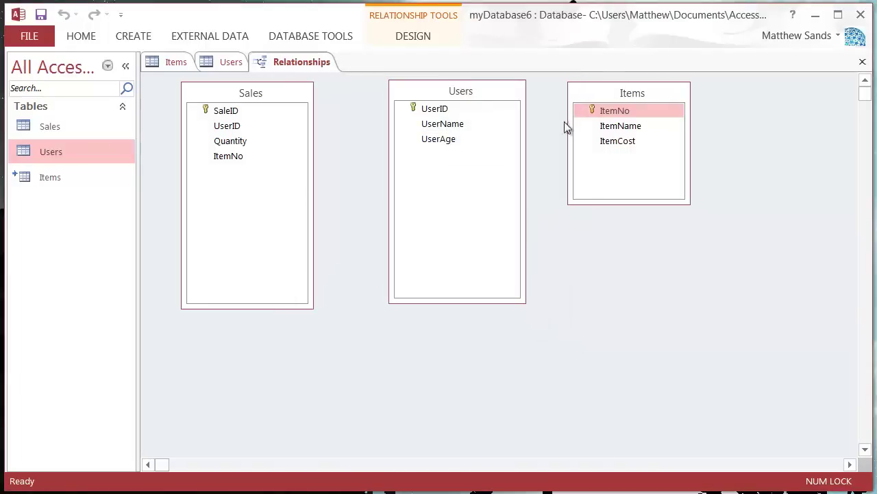
# Move the Sales and Users tables around the layout and create a relationship from UserID in Users to UserID in Sales.
pyautogui.moveTo(253, 97); pyautogui.dragTo(465, 185)
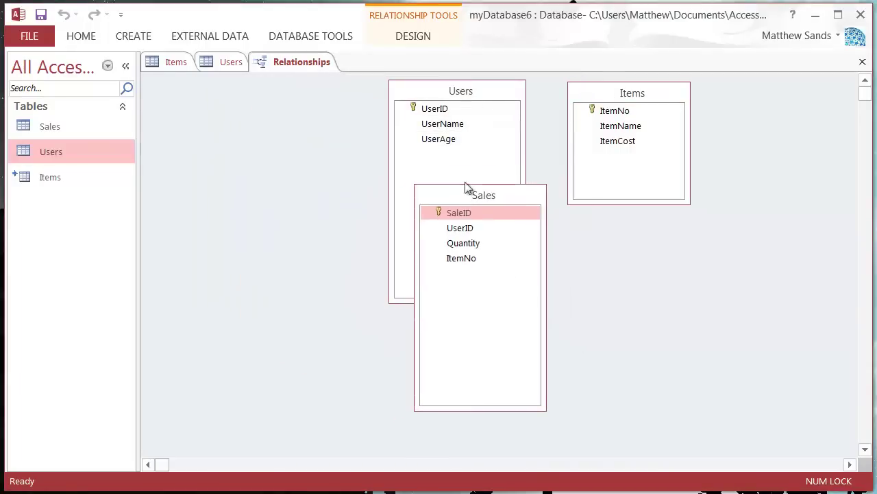
pyautogui.moveTo(453, 91); pyautogui.dragTo(470, 232)
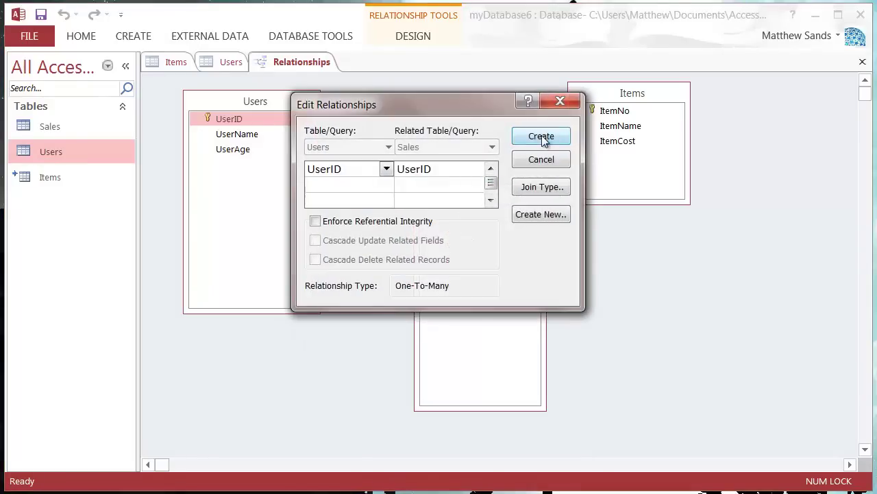
pyautogui.click(539, 136)
# Place the Sales table between Users and Items and create a relationship from ItemNo in Sales to ItemNo in Items.
pyautogui.moveTo(493, 198); pyautogui.dragTo(445, 114)
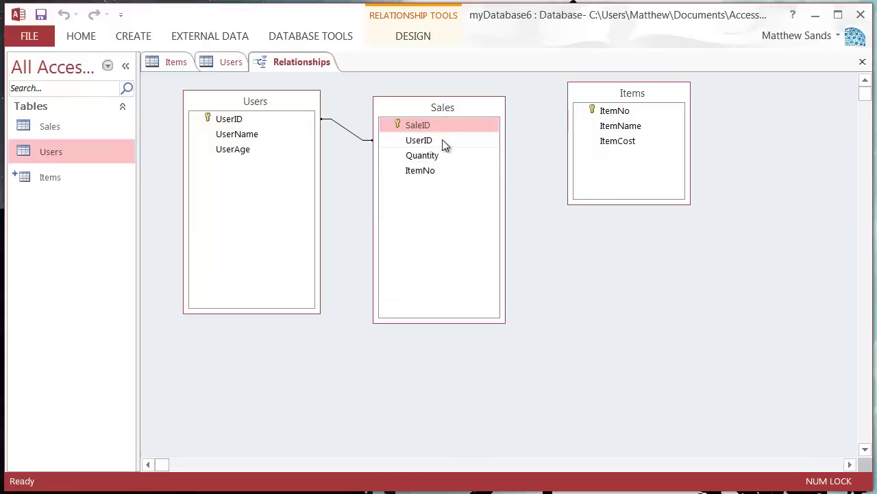
pyautogui.moveTo(428, 172); pyautogui.dragTo(622, 113)
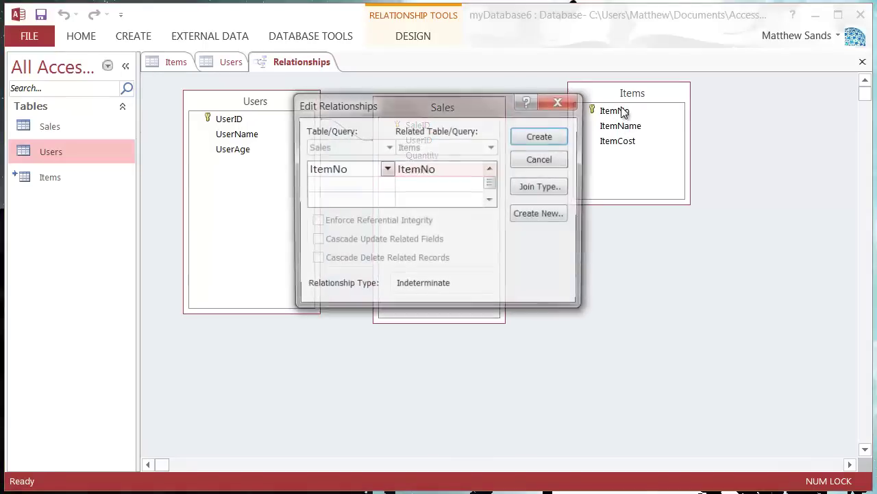
pyautogui.click(540, 137)
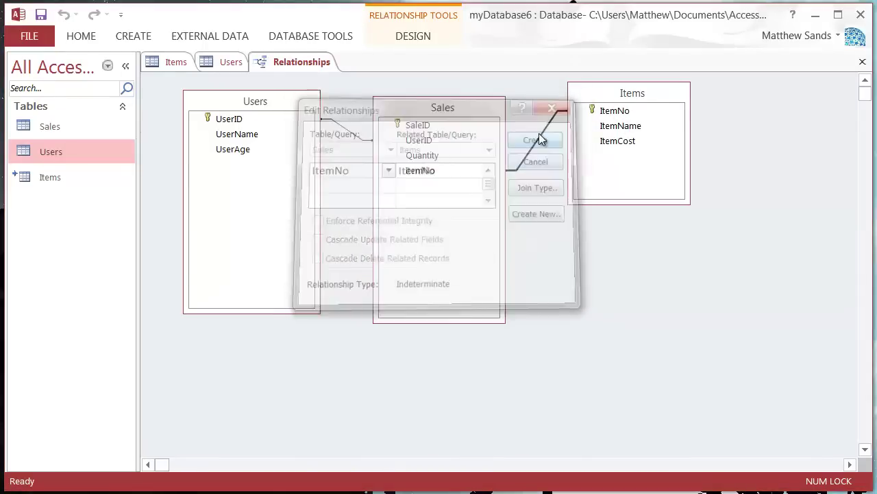
# Close the Relationships layout along with the open Users and Items tables.
pyautogui.rightClick(301, 70)
pyautogui.click(316, 67)
pyautogui.rightClick(316, 68)
pyautogui.click(337, 94)
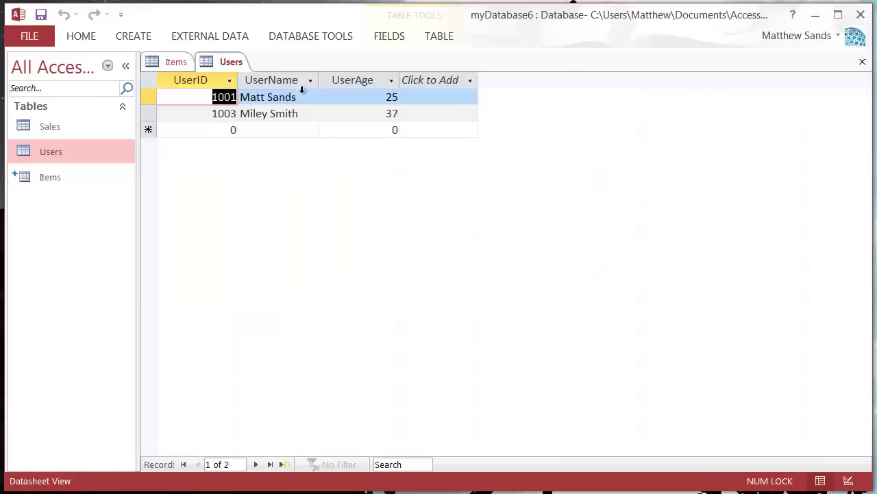
pyautogui.rightClick(231, 63)
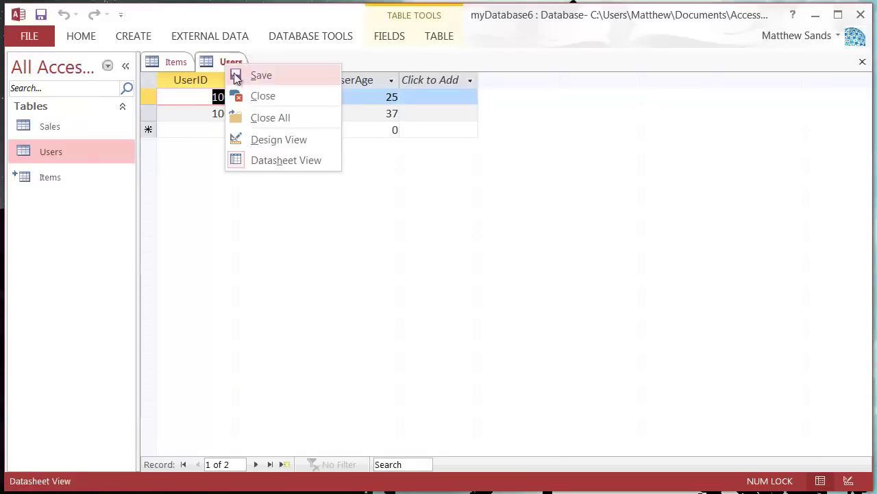
pyautogui.click(260, 94)
pyautogui.rightClick(159, 62)
pyautogui.click(208, 96)
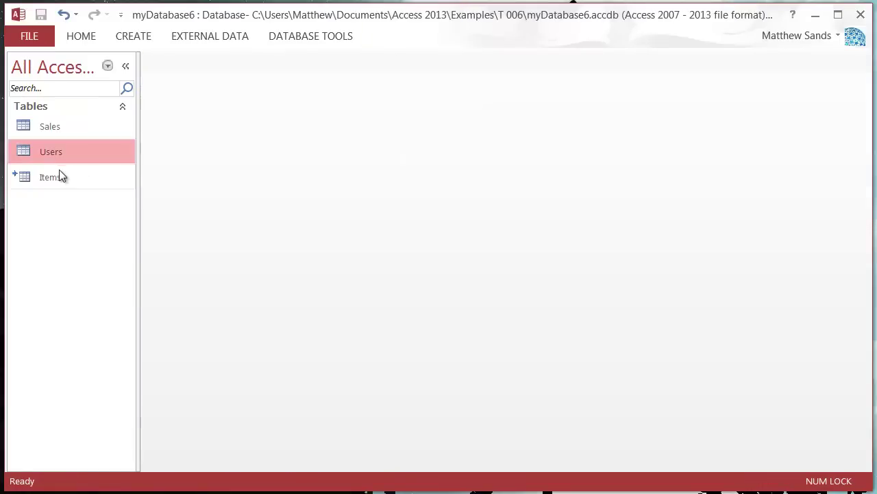
# Reopen the Items and Users tables and expand the related sales records of the first user.
pyautogui.doubleClick(46, 176)
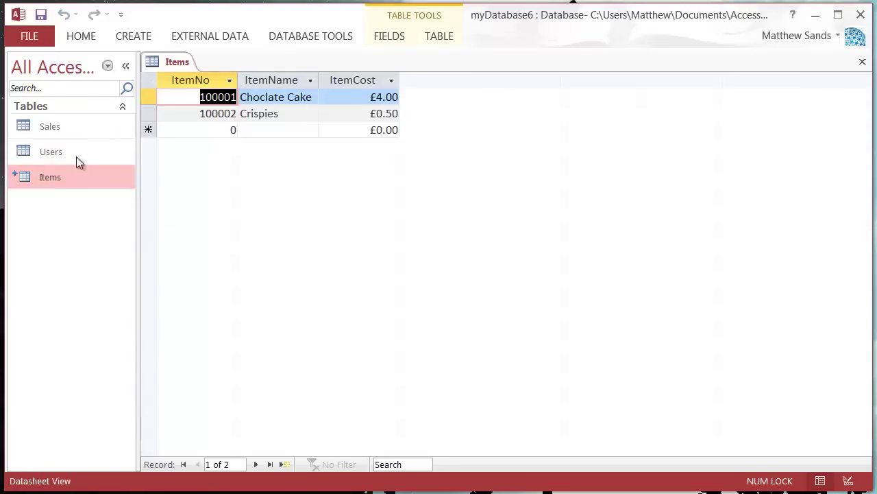
pyautogui.click(57, 132)
pyautogui.doubleClick(64, 150)
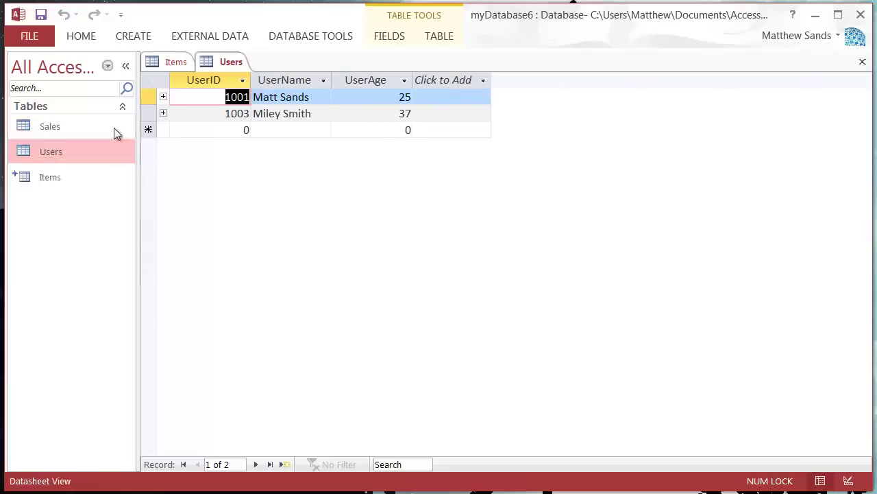
pyautogui.click(164, 97)
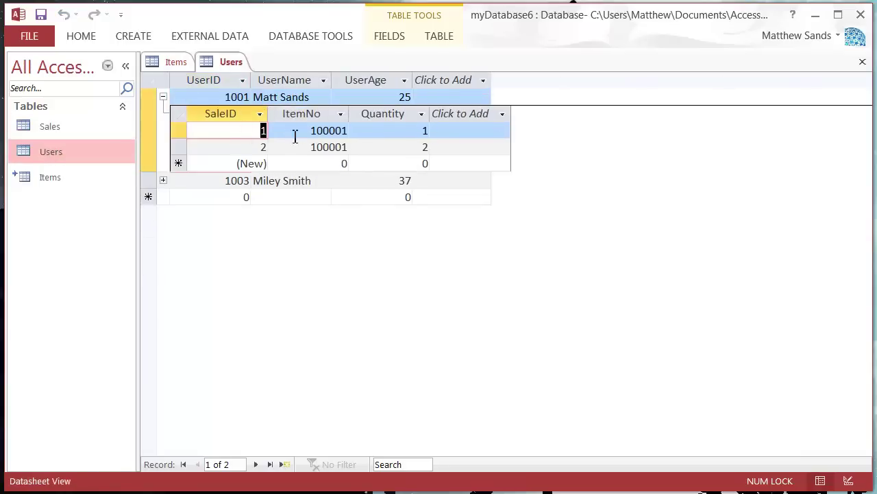
# Close the reopened Users table and the Items table.
pyautogui.rightClick(206, 63)
pyautogui.click(255, 94)
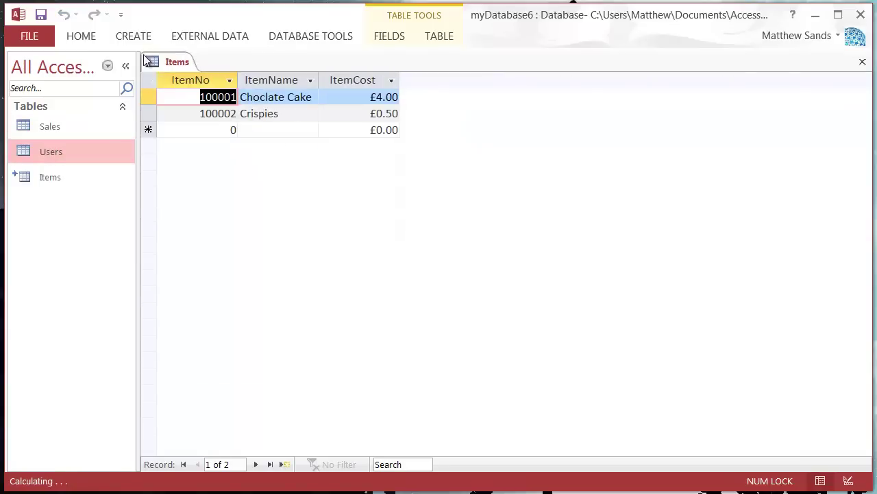
pyautogui.rightClick(176, 63)
pyautogui.click(212, 97)
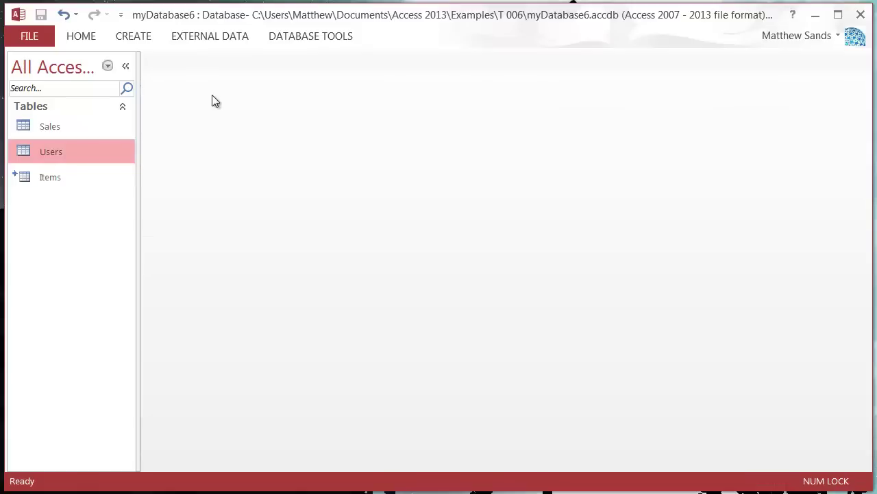
# Review the links among Users, Sales and Items in the Relationships layout and close it.
pyautogui.click(318, 36)
pyautogui.click(214, 79)
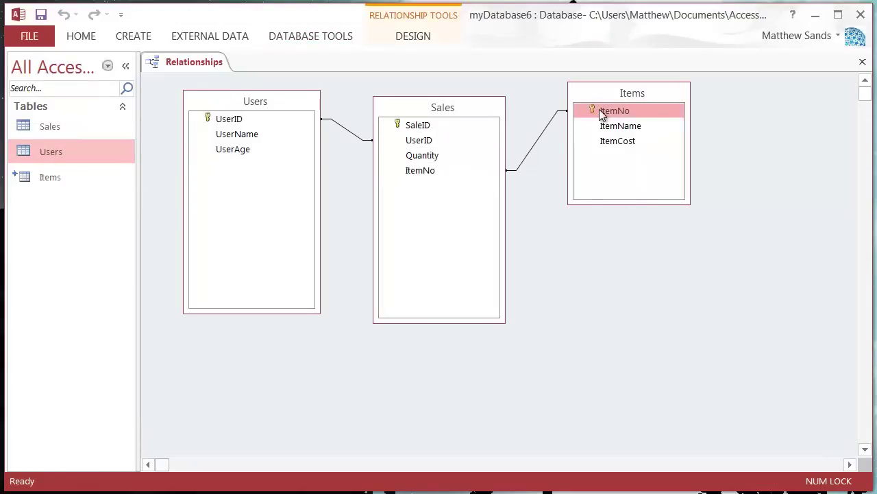
pyautogui.rightClick(173, 66)
pyautogui.click(204, 98)
# Check the linked Items table for expandable related records and close it.
pyautogui.click(42, 184)
pyautogui.doubleClick(42, 183)
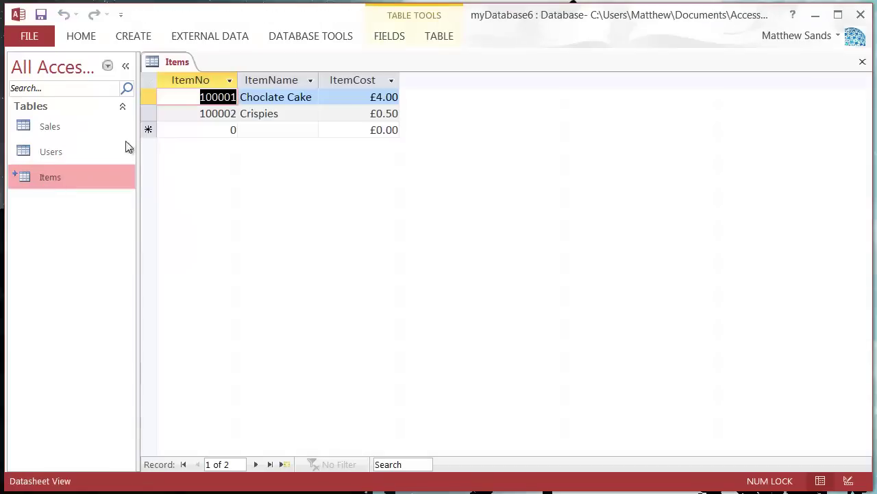
pyautogui.rightClick(172, 65)
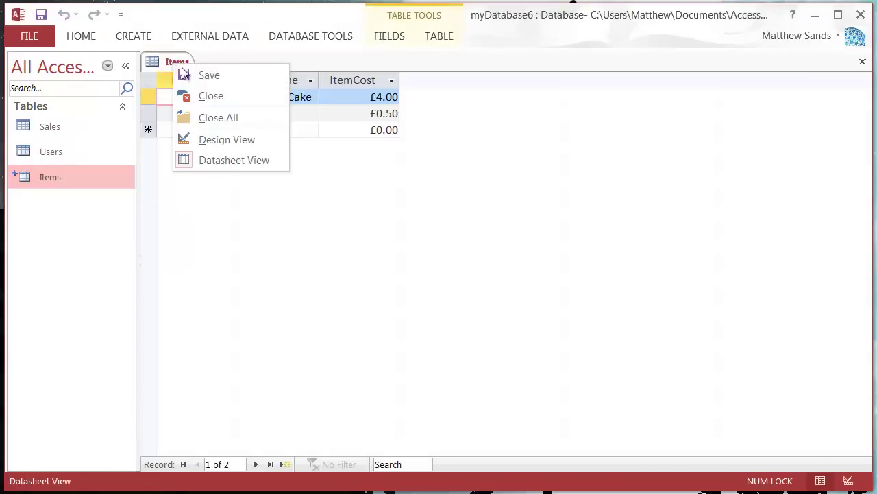
pyautogui.click(216, 97)
pyautogui.click(57, 153)
pyautogui.click(70, 127)
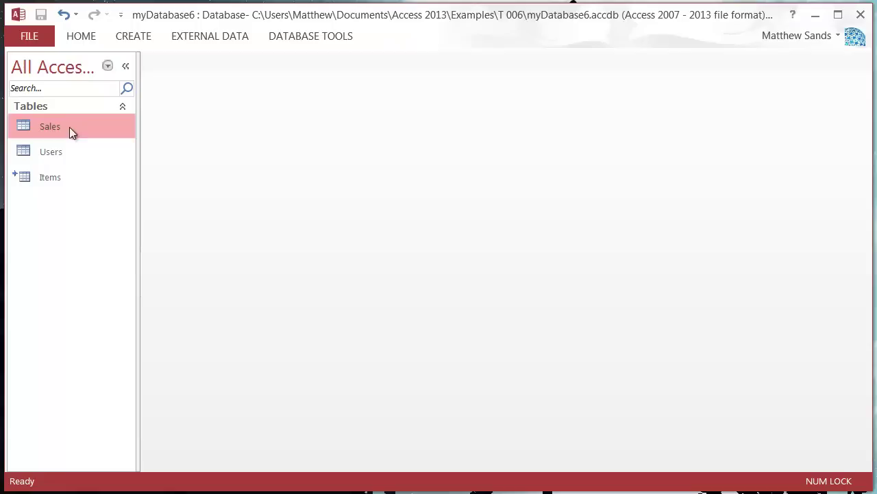
pyautogui.click(64, 156)
pyautogui.click(61, 184)
pyautogui.click(64, 157)
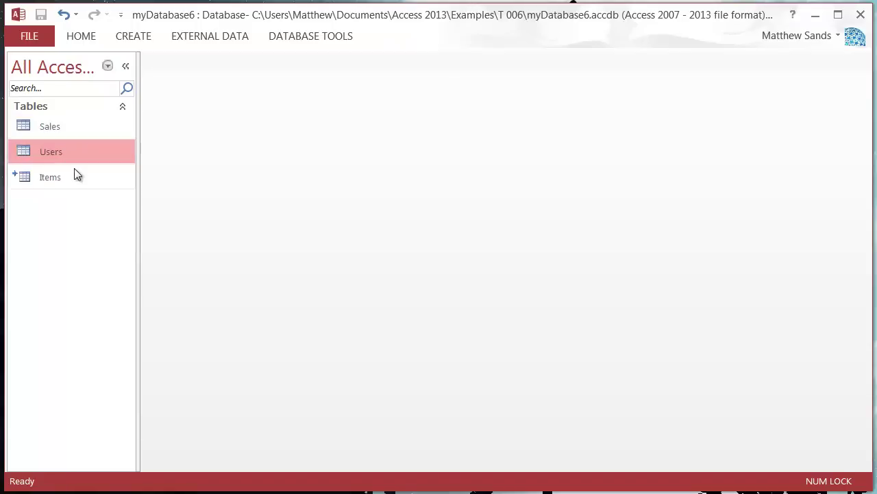
# Mark the linked Items table for updating with 'Always prompt for new location' in the Linked Table Manager, and cancel.
pyautogui.click(76, 176)
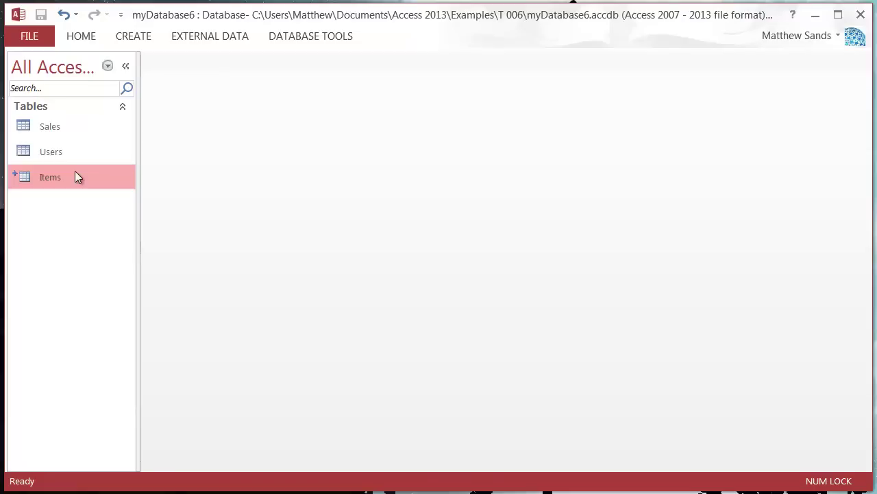
pyautogui.rightClick(74, 177)
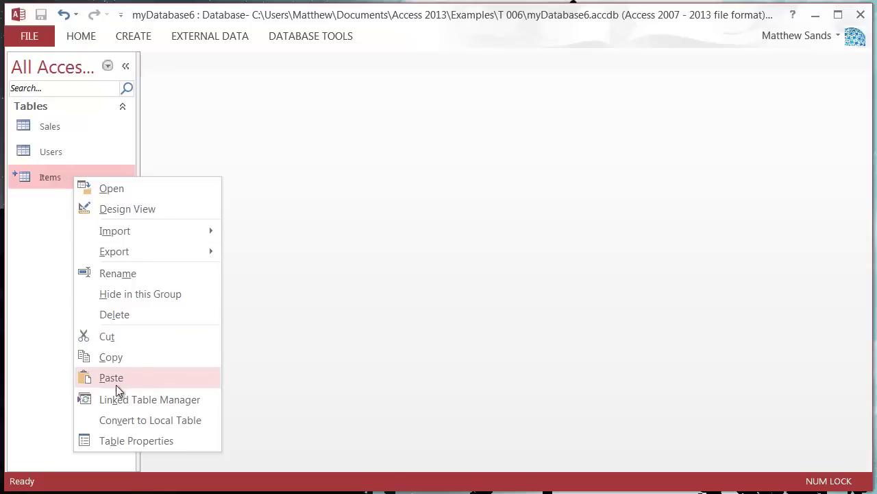
pyautogui.click(152, 398)
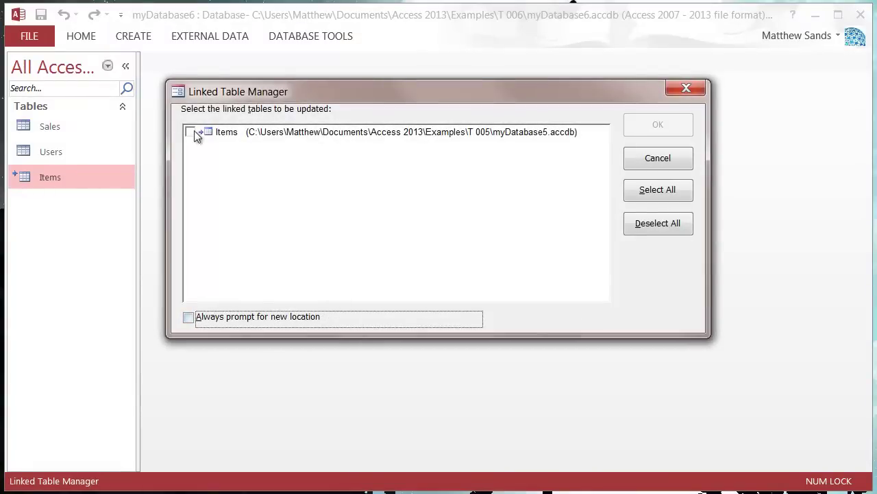
pyautogui.click(190, 133)
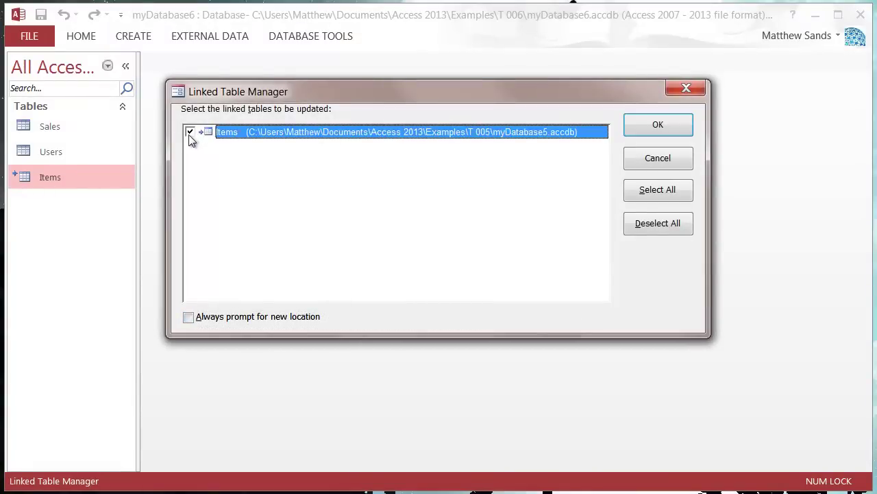
pyautogui.click(189, 318)
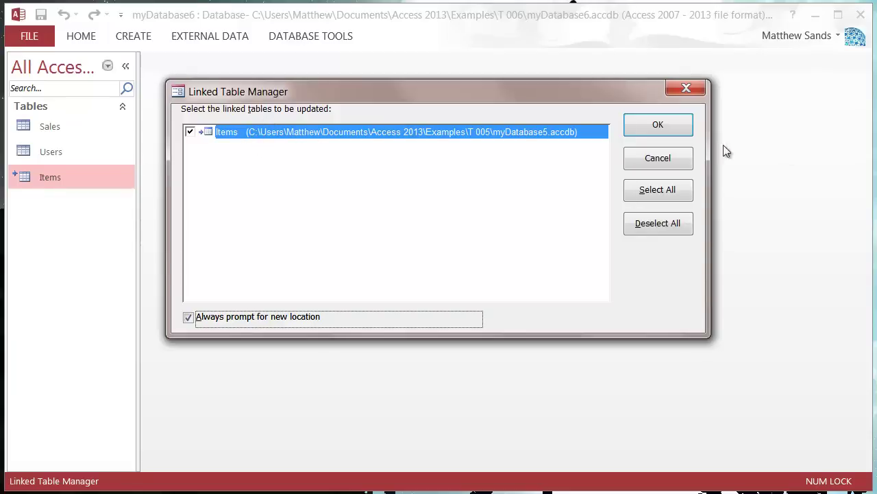
pyautogui.click(660, 153)
# View the records of the Users table and close it.
pyautogui.click(58, 152)
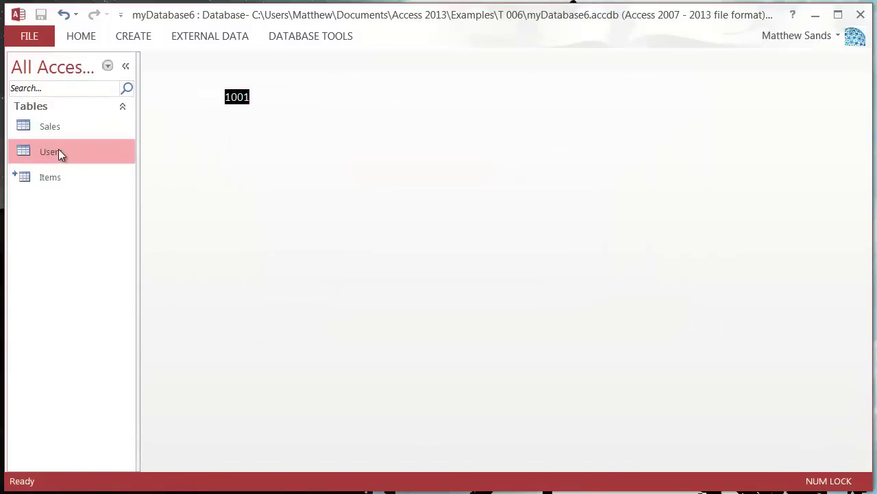
pyautogui.rightClick(173, 62)
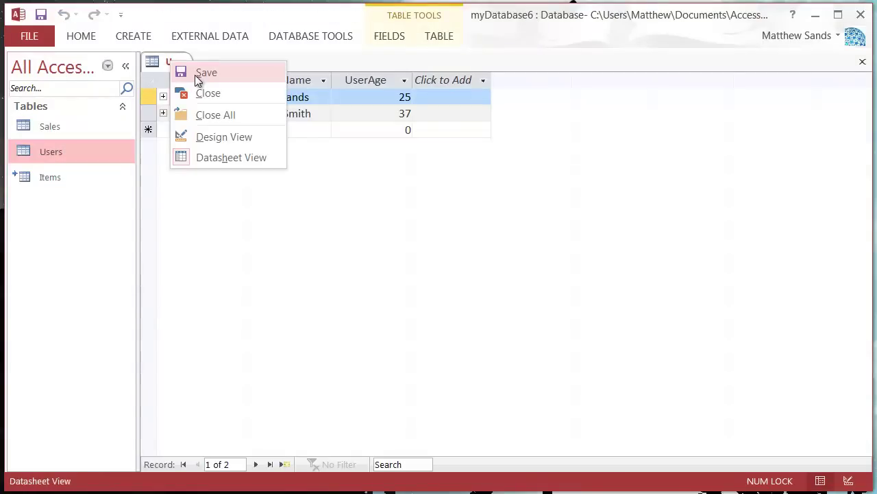
pyautogui.click(207, 93)
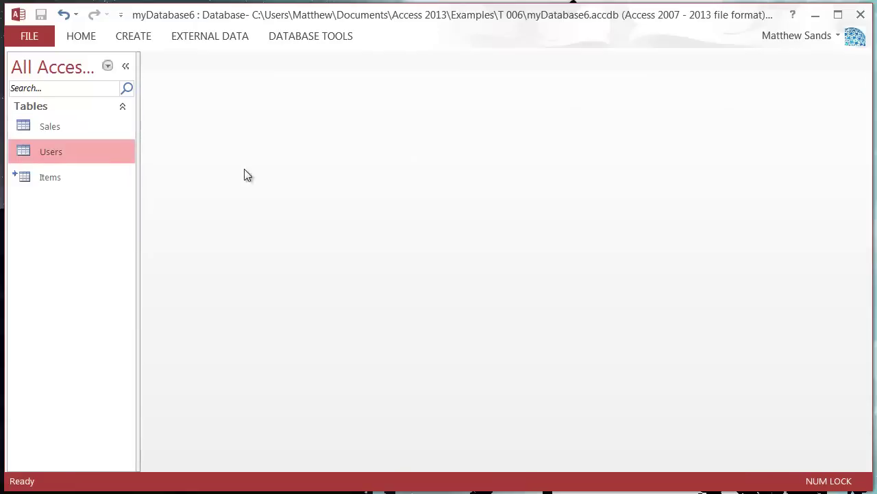